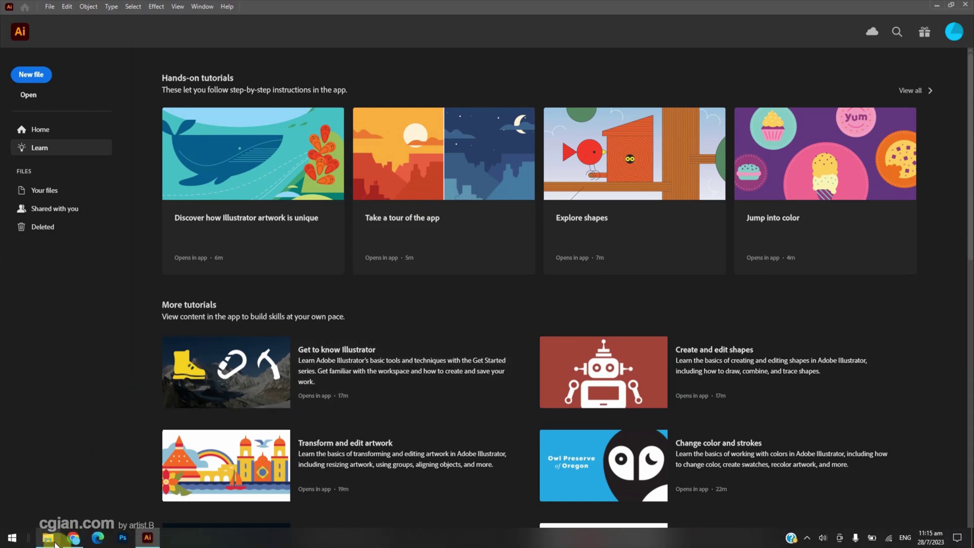
# Drag young-female-model-portrait.jpg from File Explorer into Illustrator to open it as a document.
pyautogui.click(47, 537)
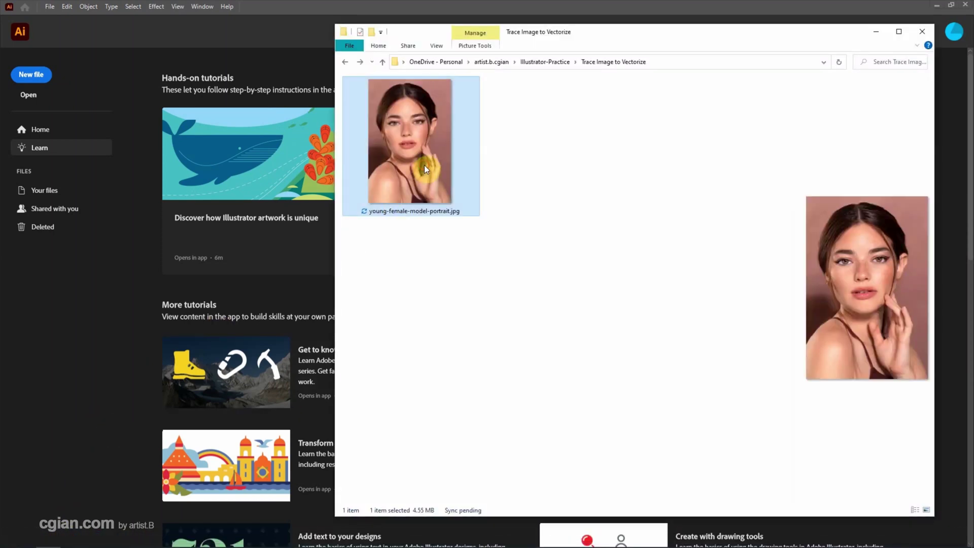
pyautogui.moveTo(424, 166); pyautogui.dragTo(241, 290)
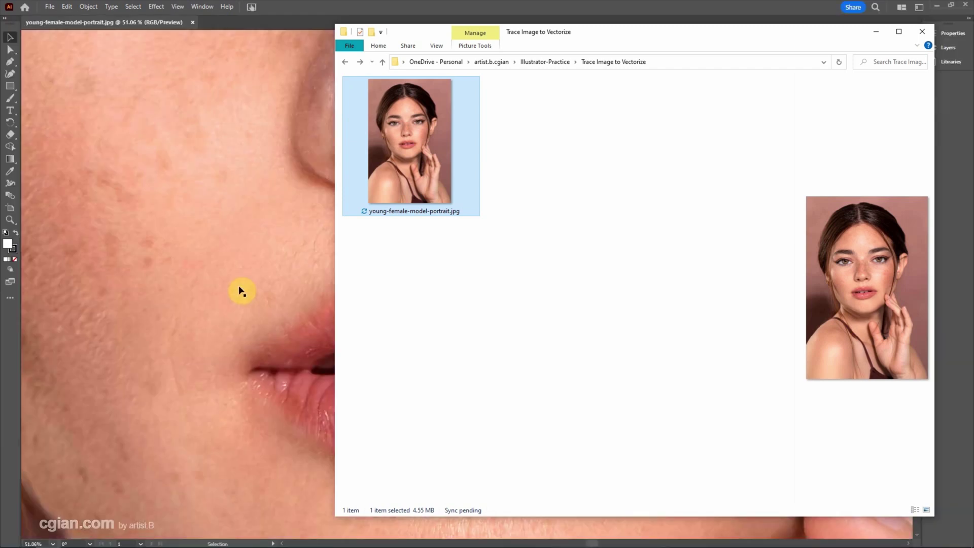
pyautogui.click(248, 247)
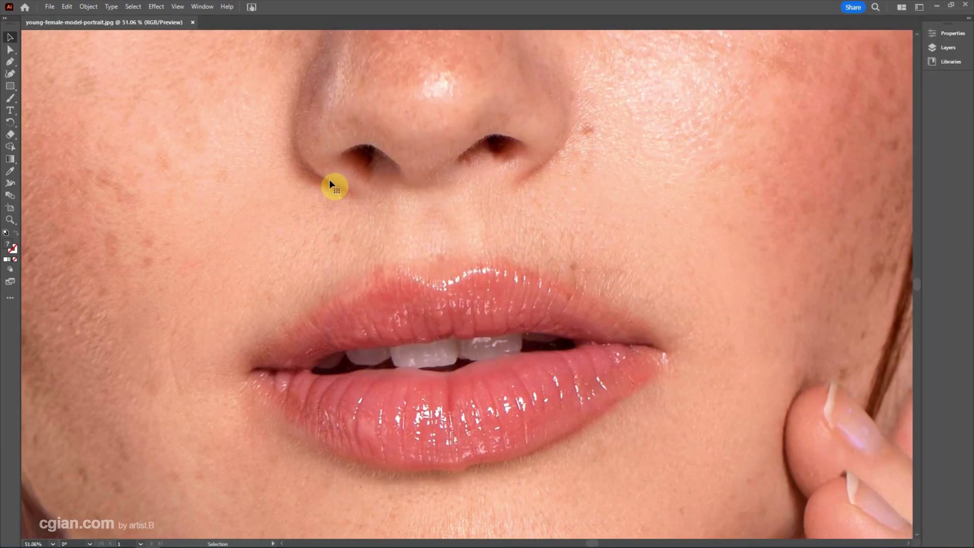
# Scale the photo to 25% horizontally and vertically with Transform Each.
pyautogui.hotkey('ctrl', 'alt', 'shift', 'd')
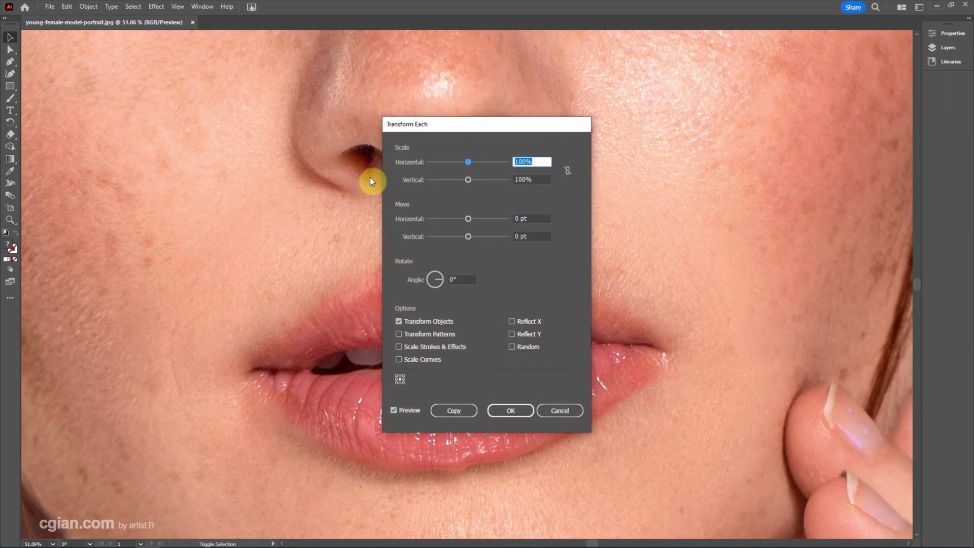
pyautogui.write('25')
pyautogui.click(521, 178)
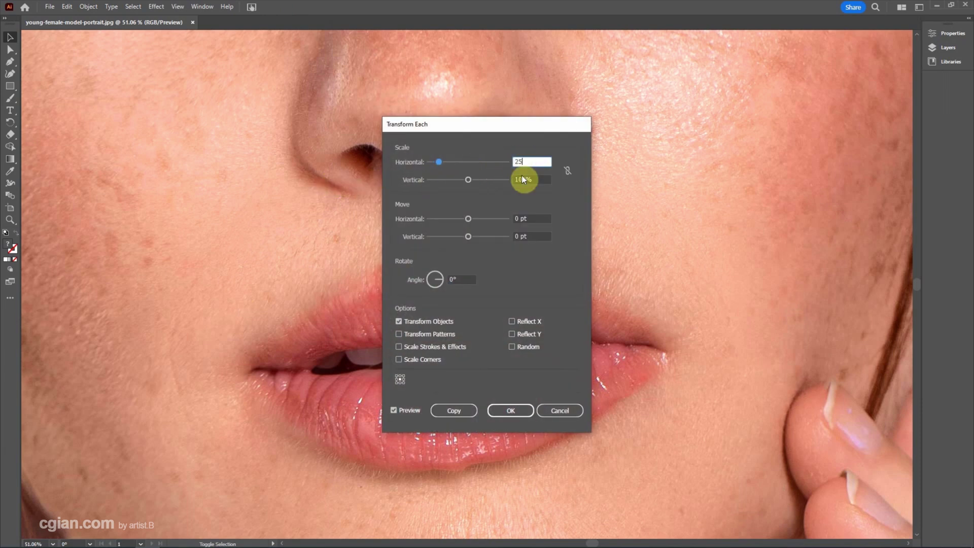
pyautogui.write('25')
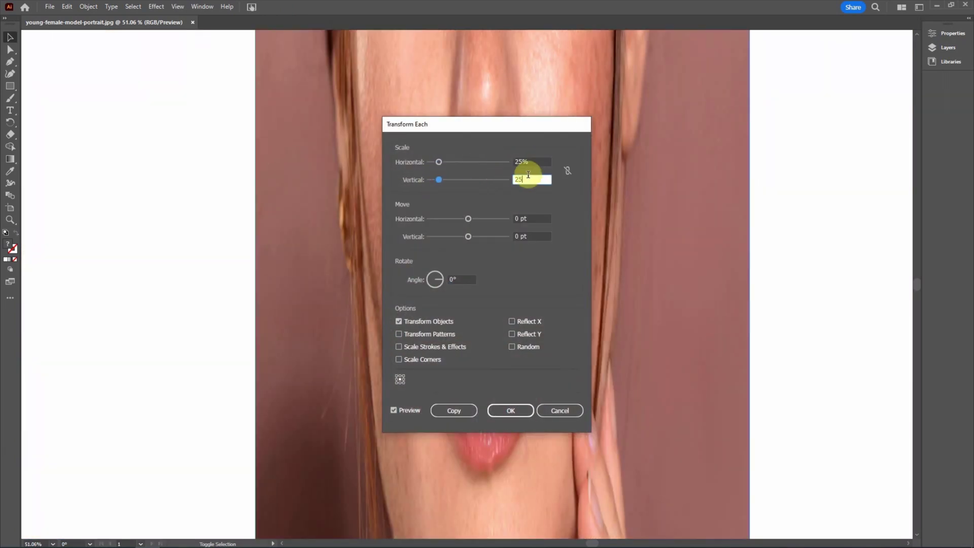
pyautogui.click(536, 162)
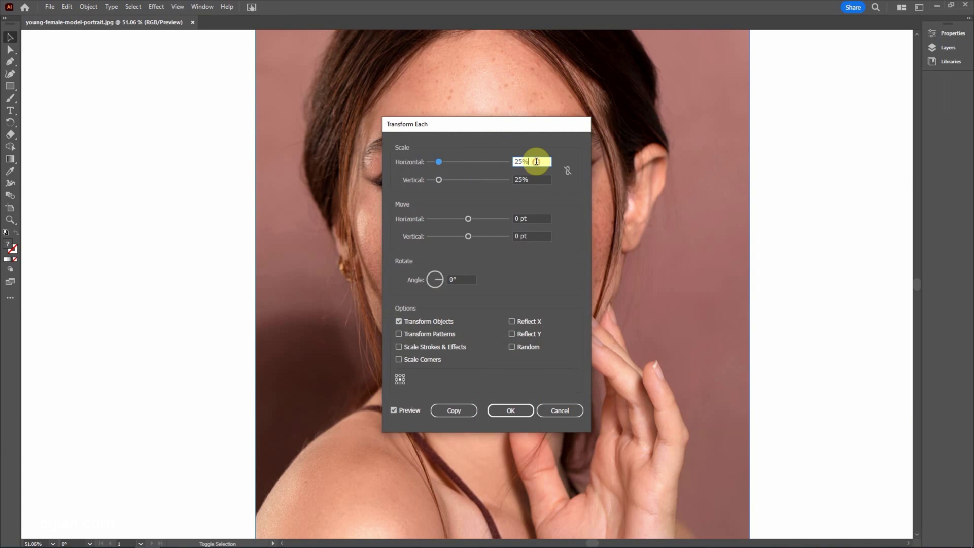
pyautogui.click(503, 409)
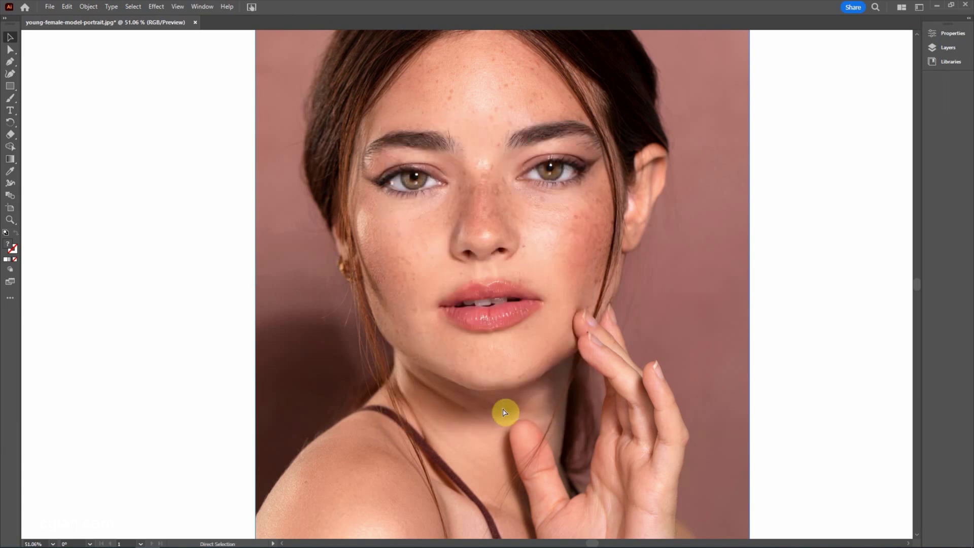
# Create an artboard fitted to the photo and delete the original wide artboard.
pyautogui.hotkey('ctrl', '-')
pyautogui.hotkey('ctrl', '-')
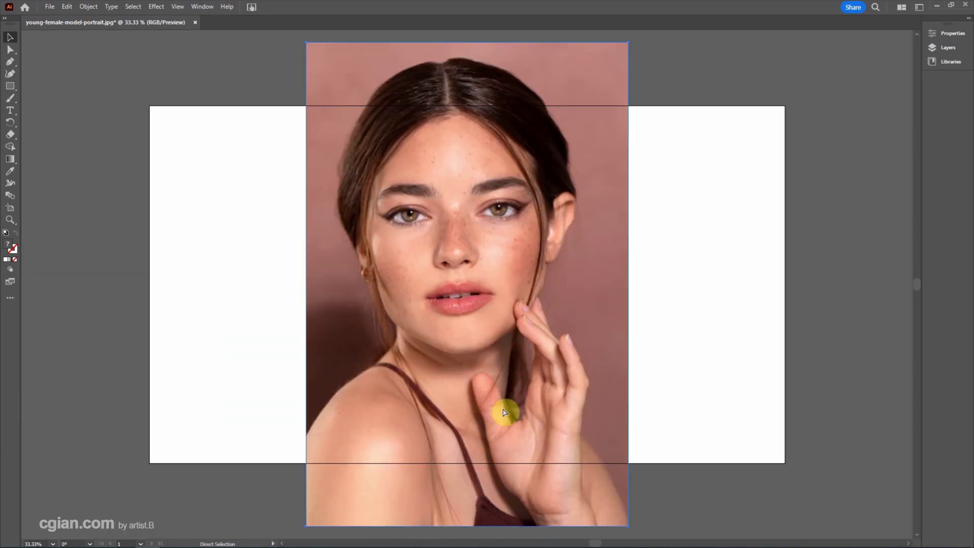
pyautogui.hotkey('ctrl', '-')
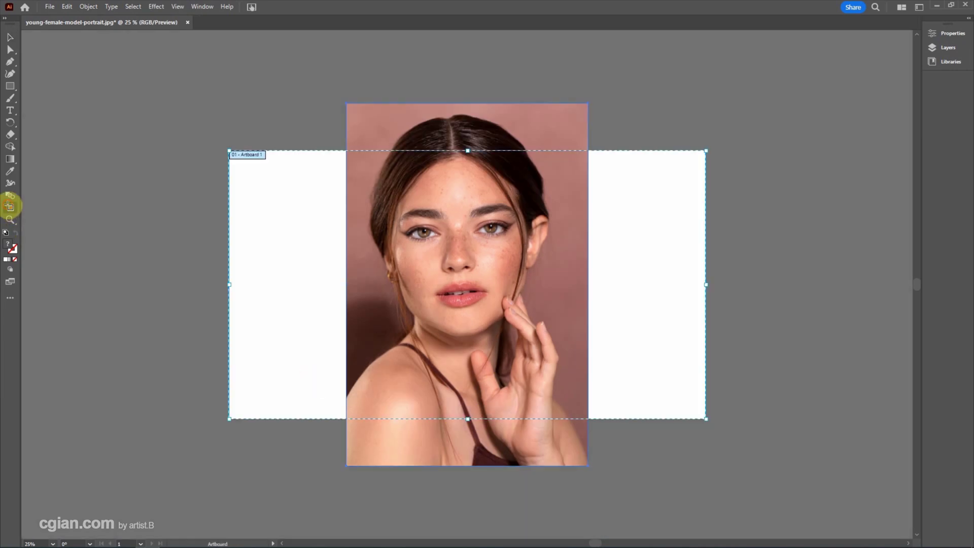
pyautogui.click(10, 208)
pyautogui.click(367, 121)
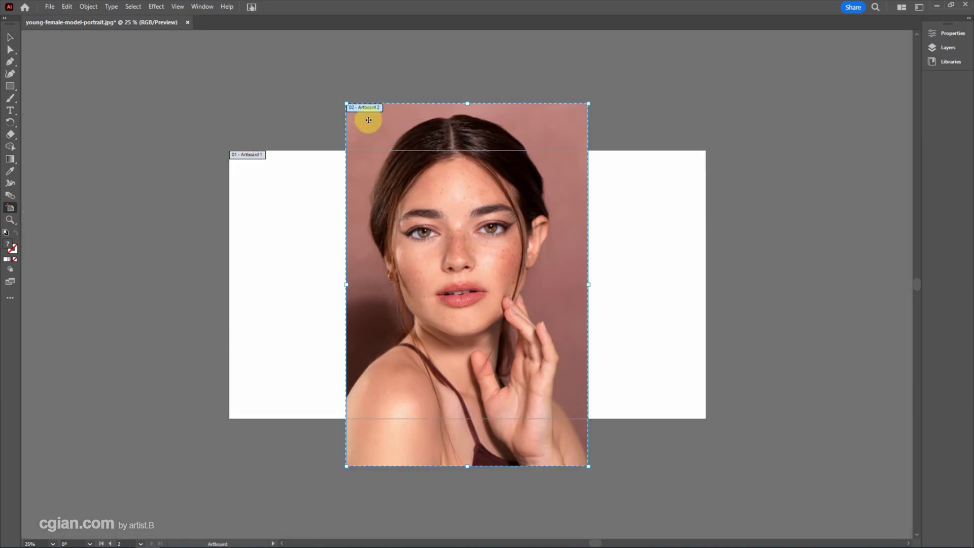
pyautogui.click(249, 159)
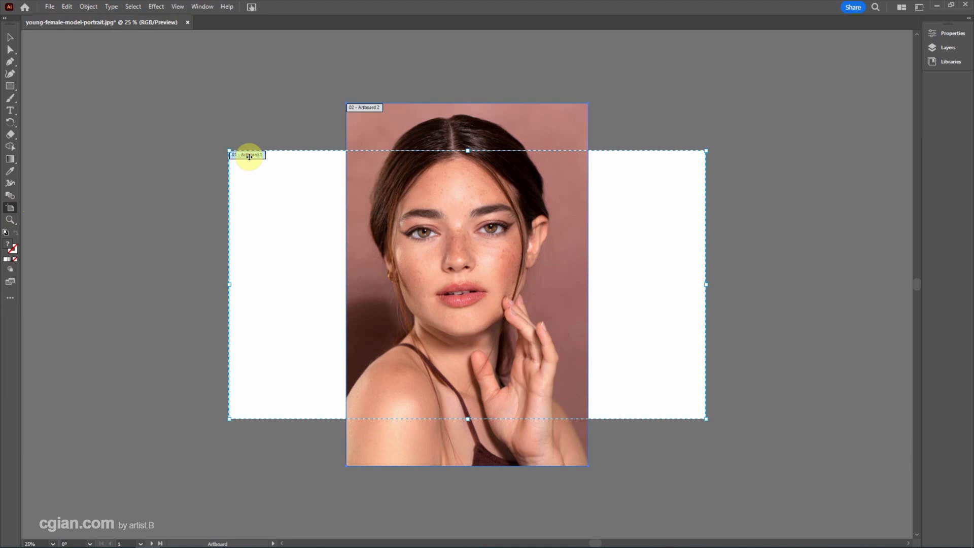
pyautogui.press('Delete')
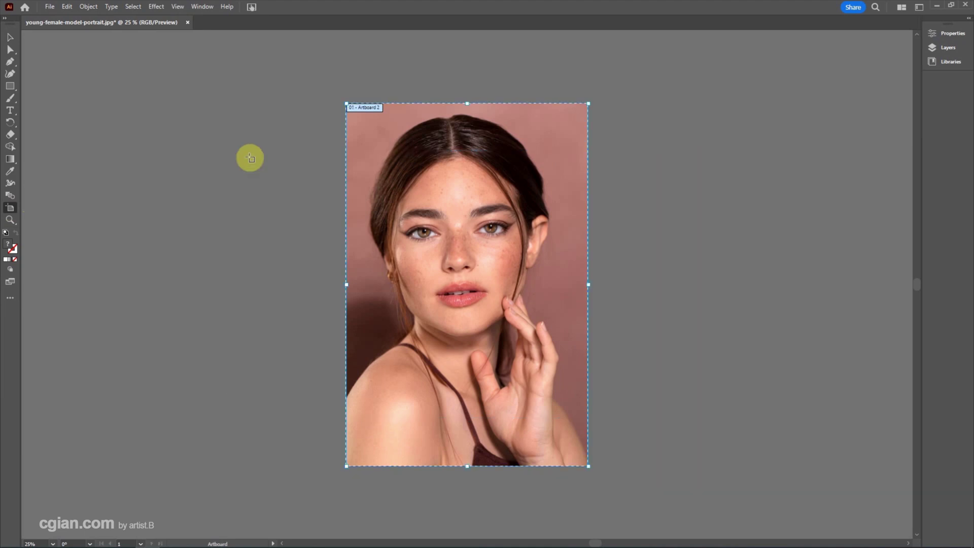
# Return to the Selection tool and fit the new artboard to the window.
pyautogui.click(11, 39)
pyautogui.press('a')
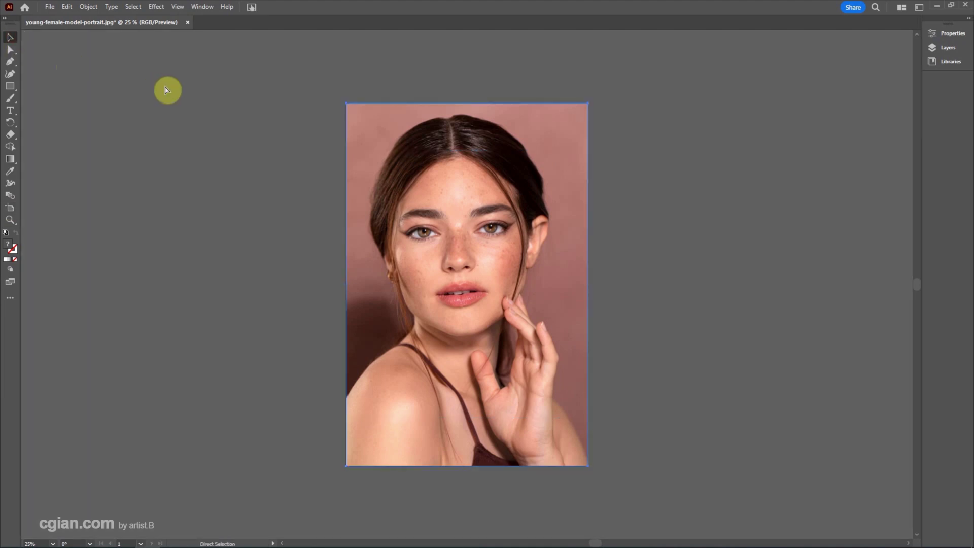
pyautogui.hotkey('ctrl', '0')
pyautogui.press('v')
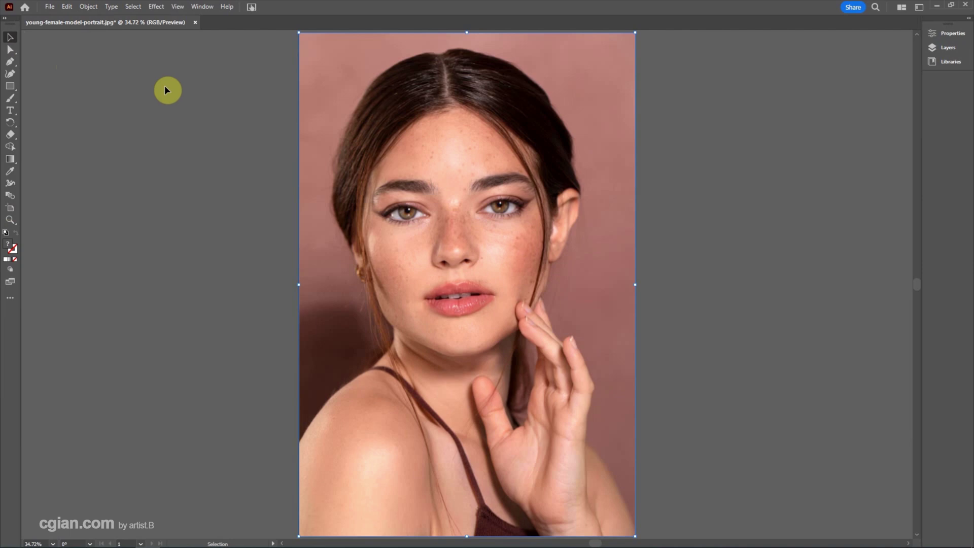
pyautogui.click(49, 7)
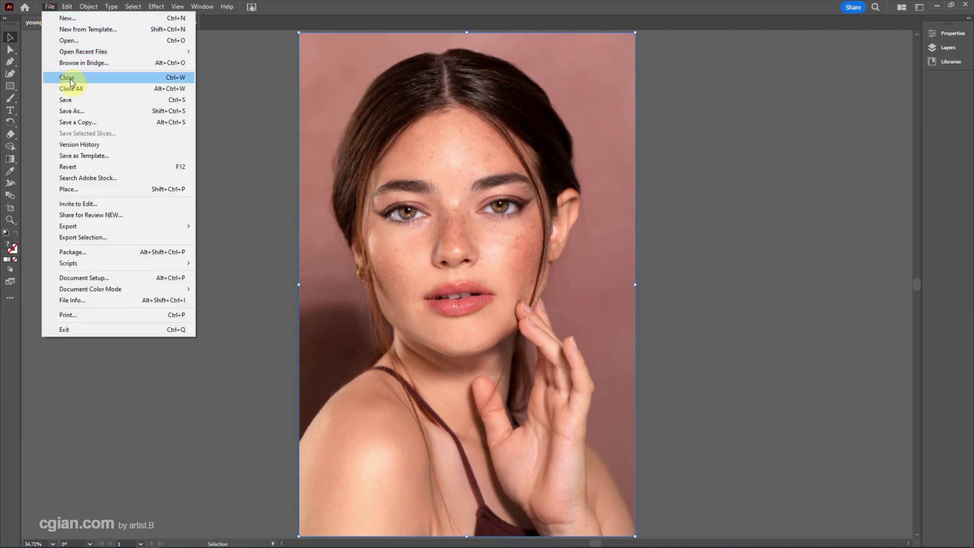
# Save the document on the computer as young-female-model-portrait.ai with default Illustrator options.
pyautogui.click(71, 111)
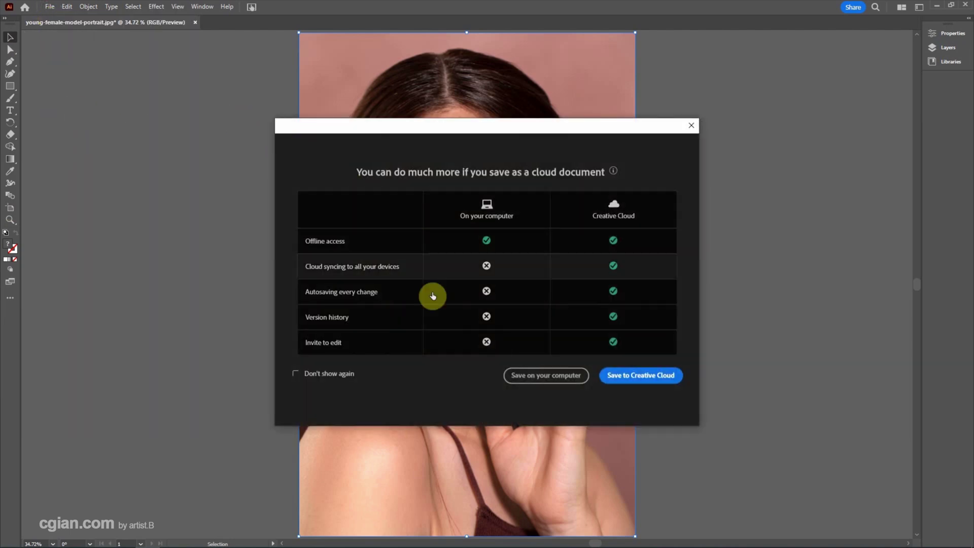
pyautogui.click(524, 375)
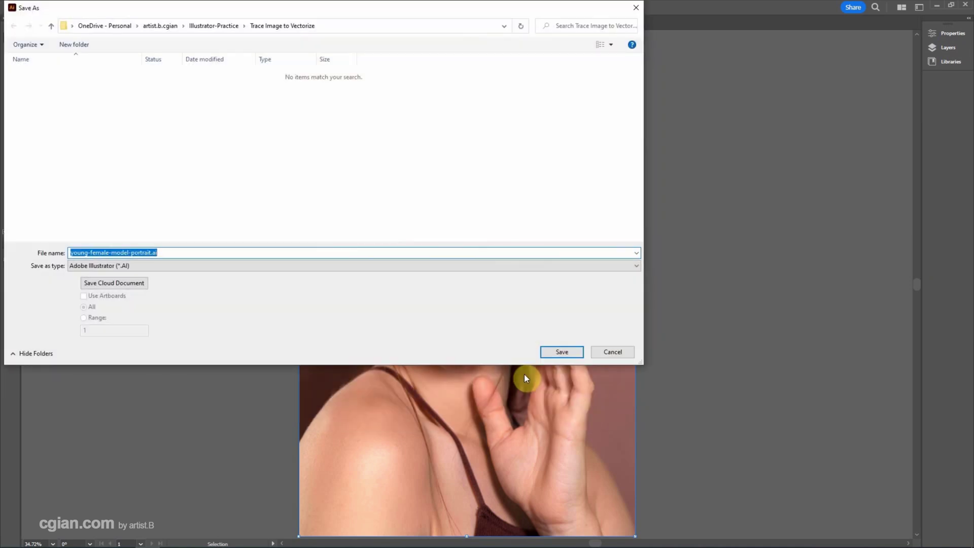
pyautogui.click(554, 353)
pyautogui.press('Return')
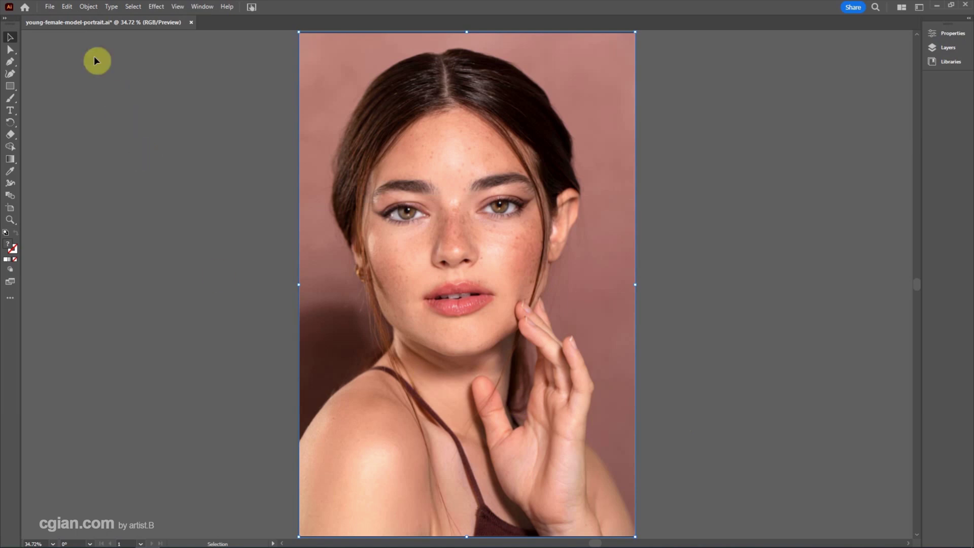
# Rasterize the portrait photo via Object > Rasterize at Medium (150 ppi) resolution.
pyautogui.click(87, 8)
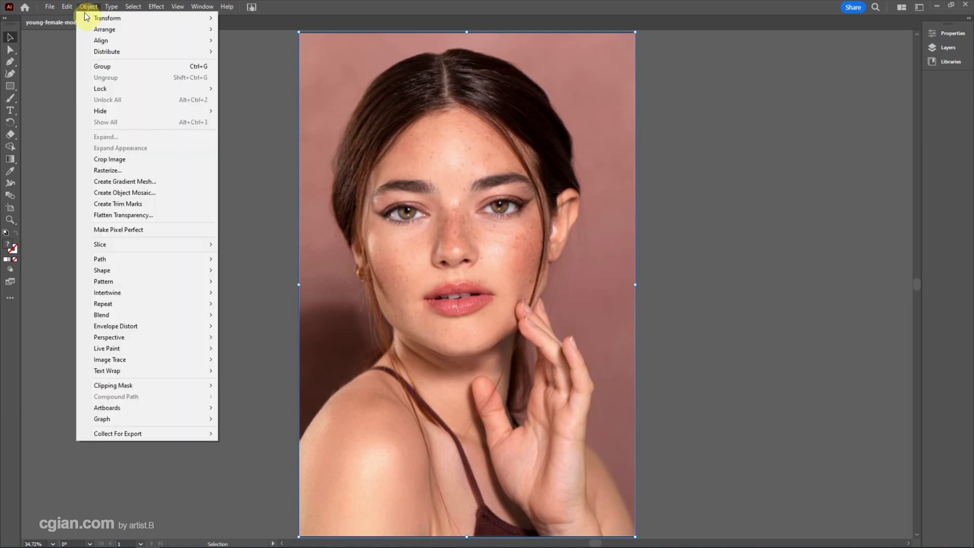
pyautogui.click(140, 170)
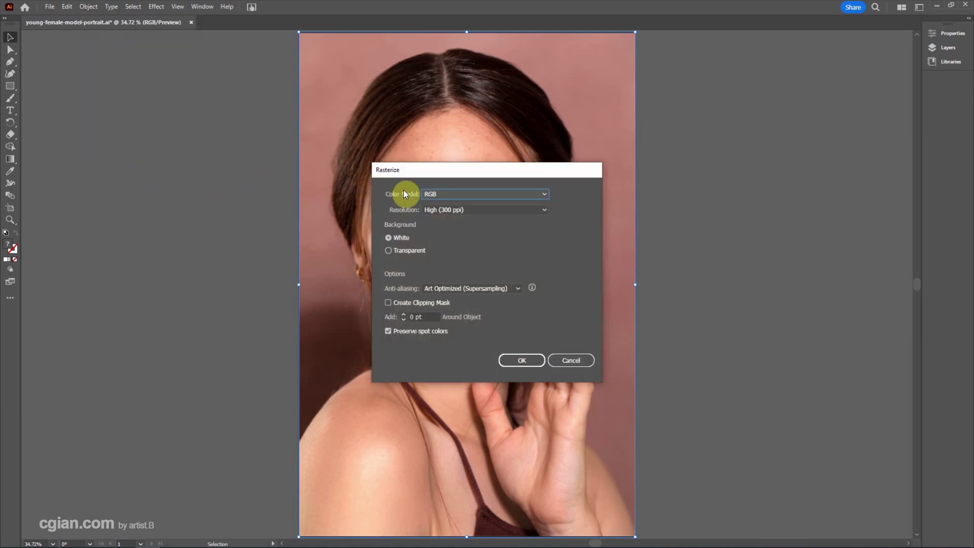
pyautogui.click(444, 211)
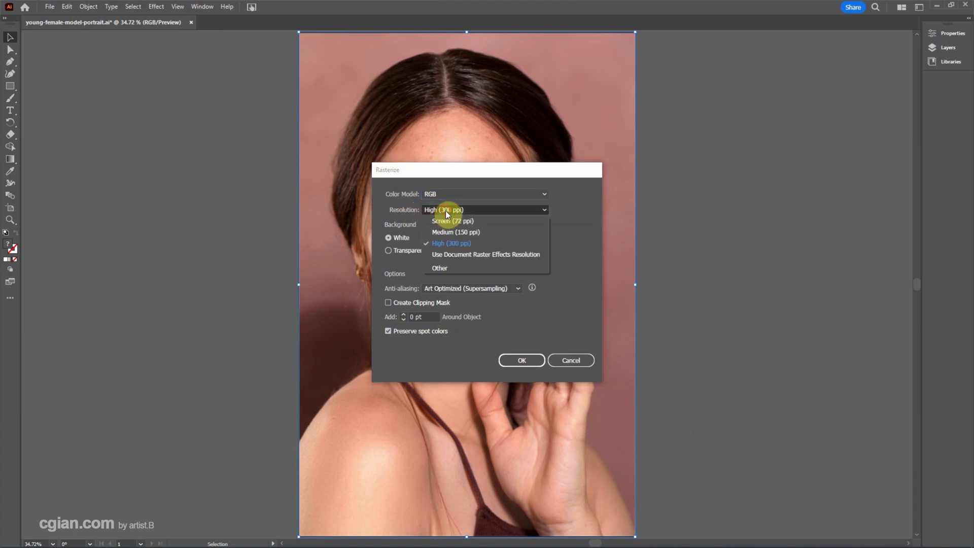
pyautogui.click(475, 234)
pyautogui.click(514, 357)
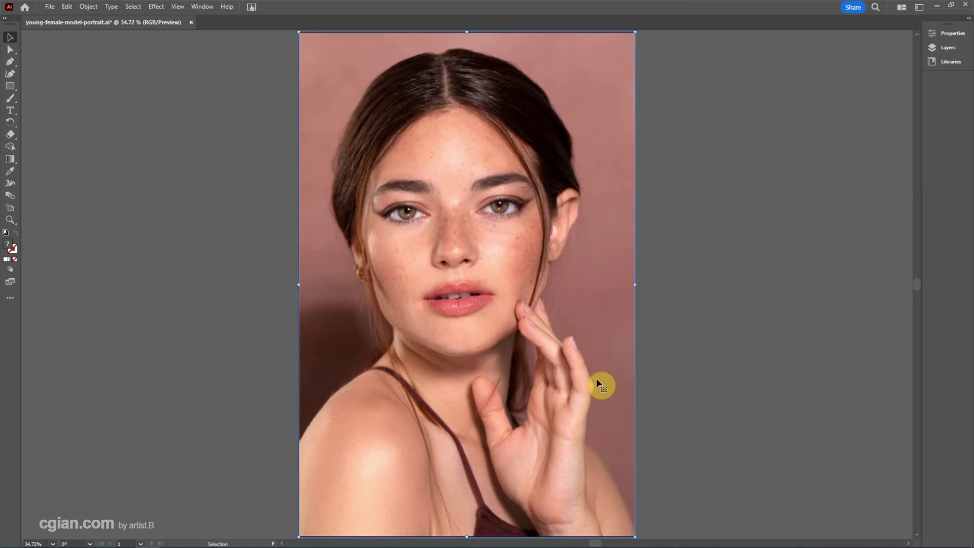
# Trace the portrait with the Photo preset from the full Image Trace panel, accepting the large-image warning.
pyautogui.click(90, 7)
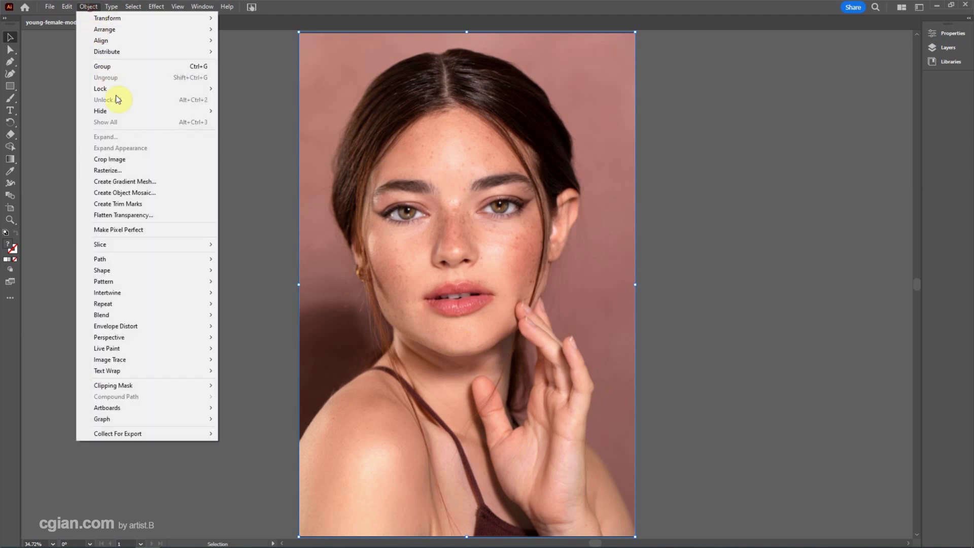
pyautogui.moveTo(142, 358)
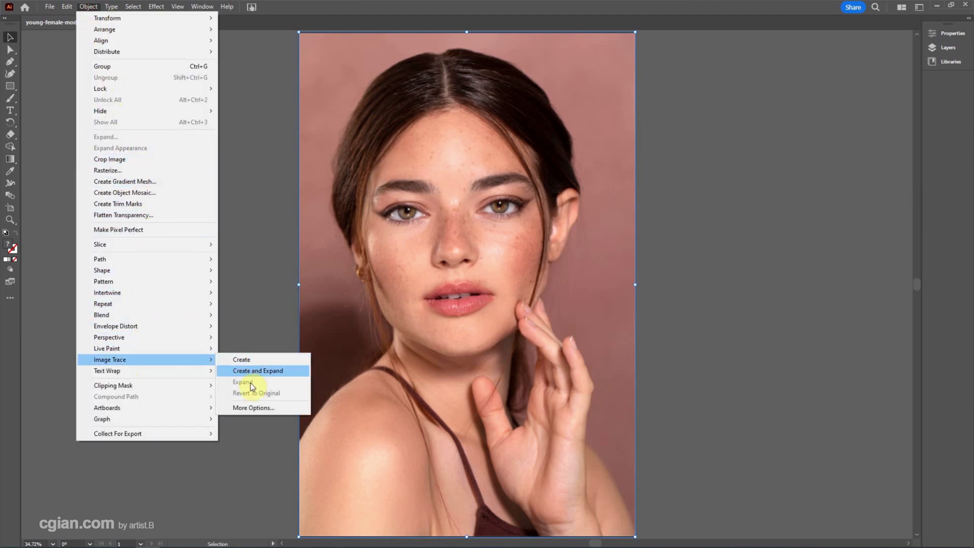
pyautogui.click(266, 408)
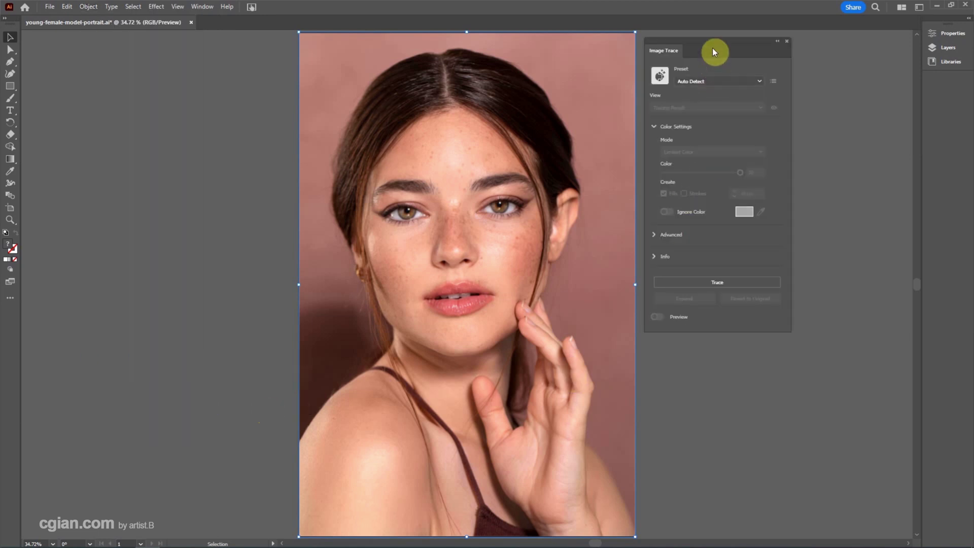
pyautogui.moveTo(712, 48); pyautogui.dragTo(773, 46)
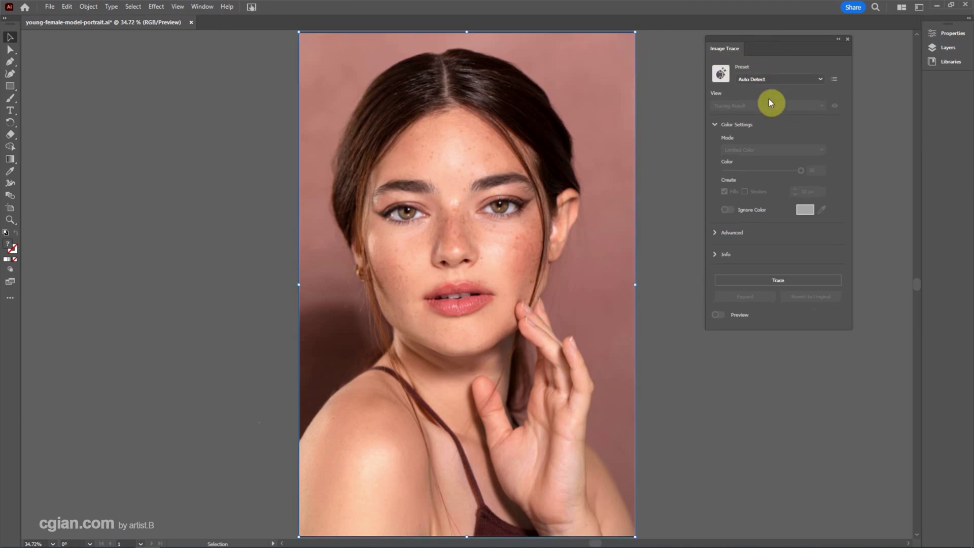
pyautogui.click(770, 282)
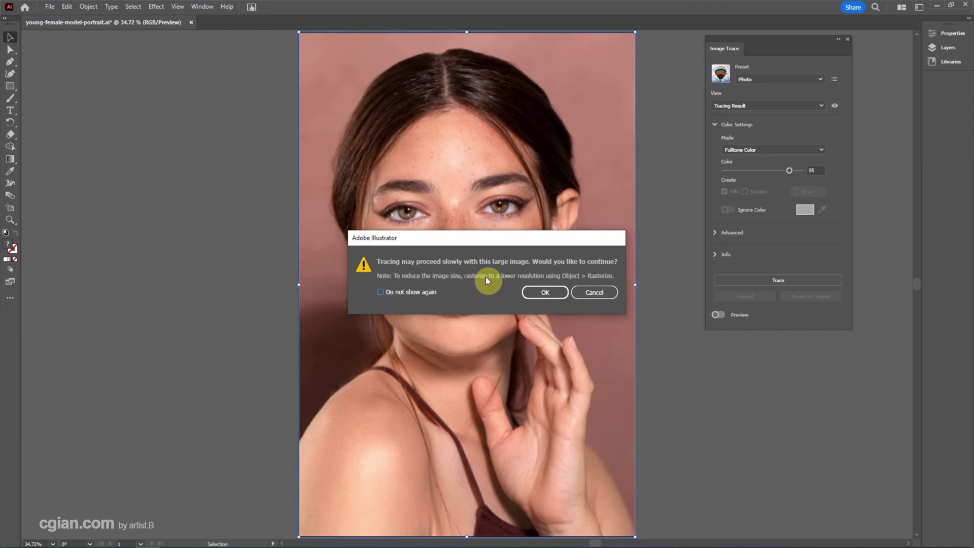
pyautogui.click(534, 292)
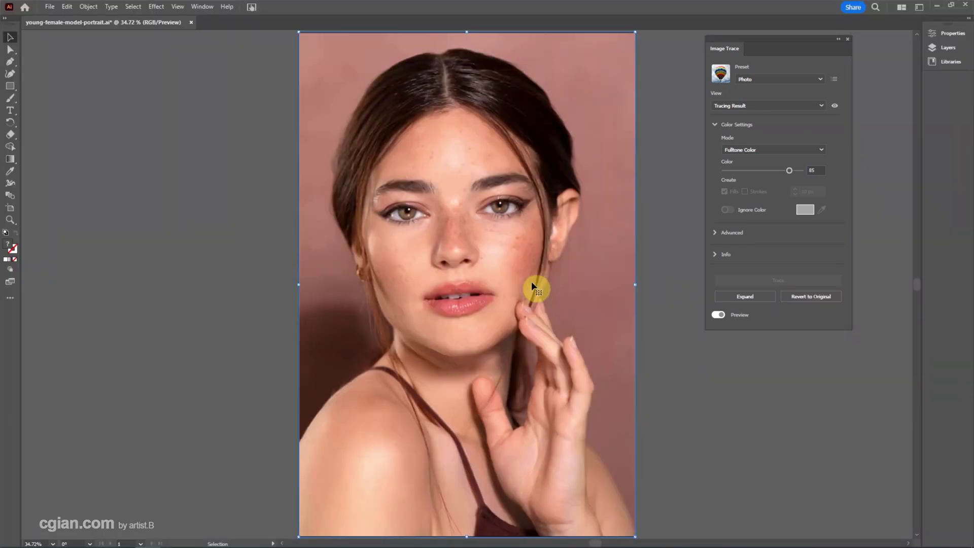
# View the trace with outlines and reduce it to 4 colours, starting from the 6 Colors preset.
pyautogui.click(729, 106)
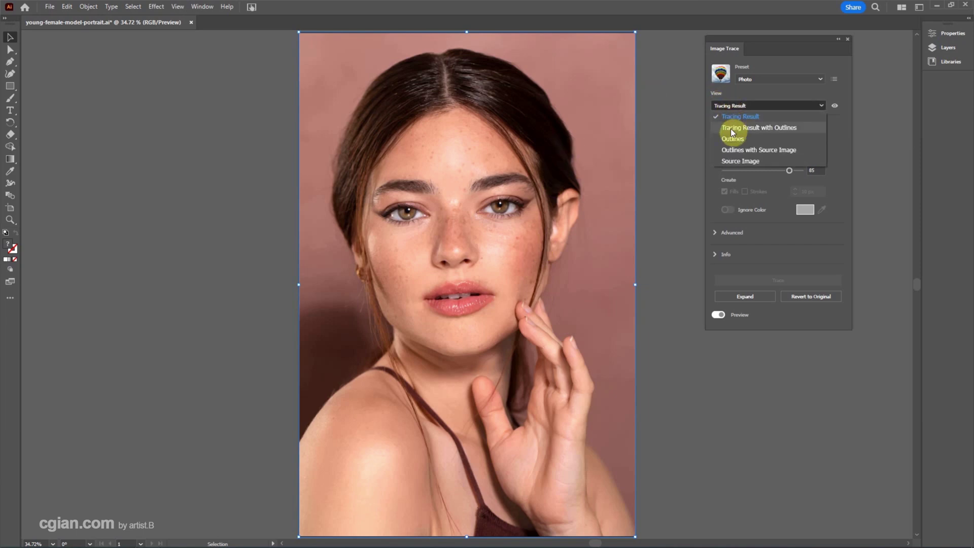
pyautogui.click(731, 129)
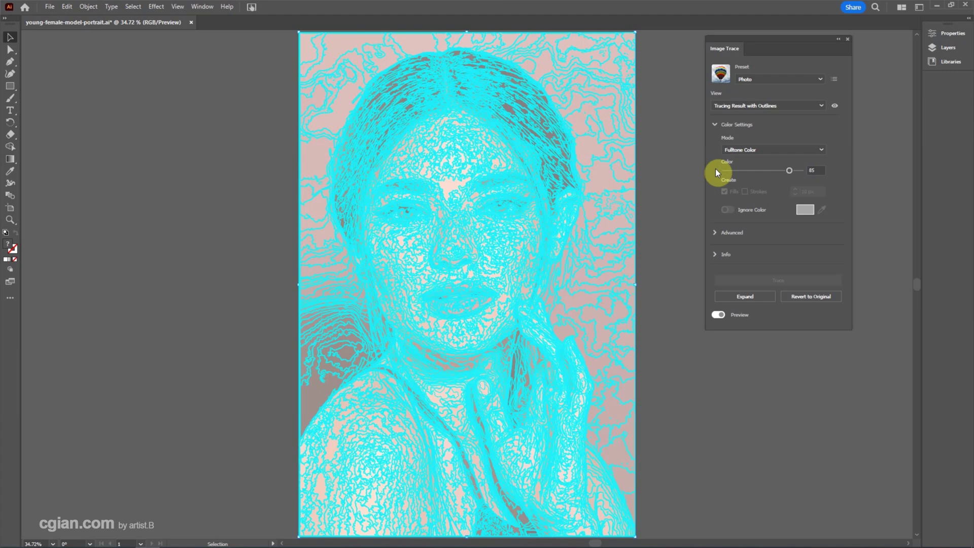
pyautogui.click(750, 79)
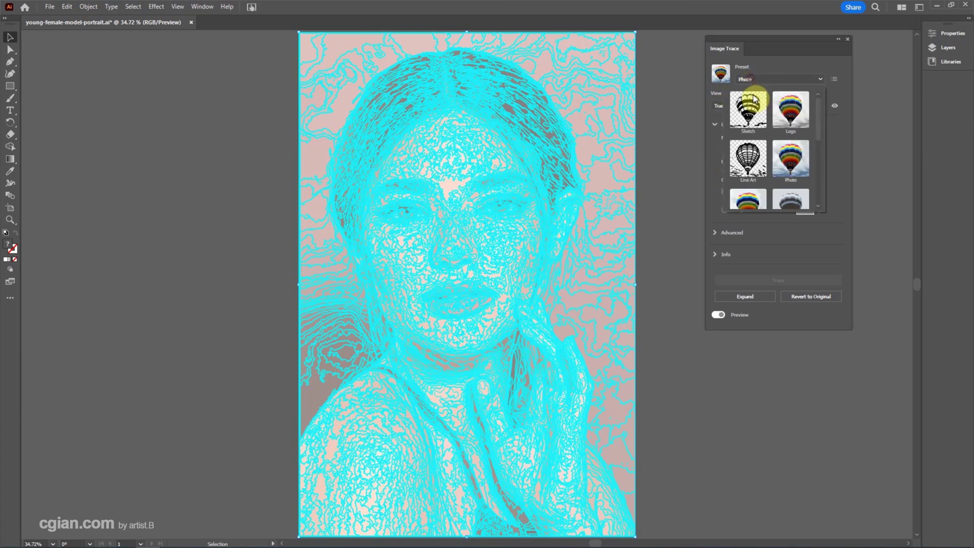
pyautogui.moveTo(816, 109)
pyautogui.mouseDown()
pyautogui.moveTo(815, 154)
pyautogui.moveTo(817, 135)
pyautogui.moveTo(816, 146)
pyautogui.mouseUp()
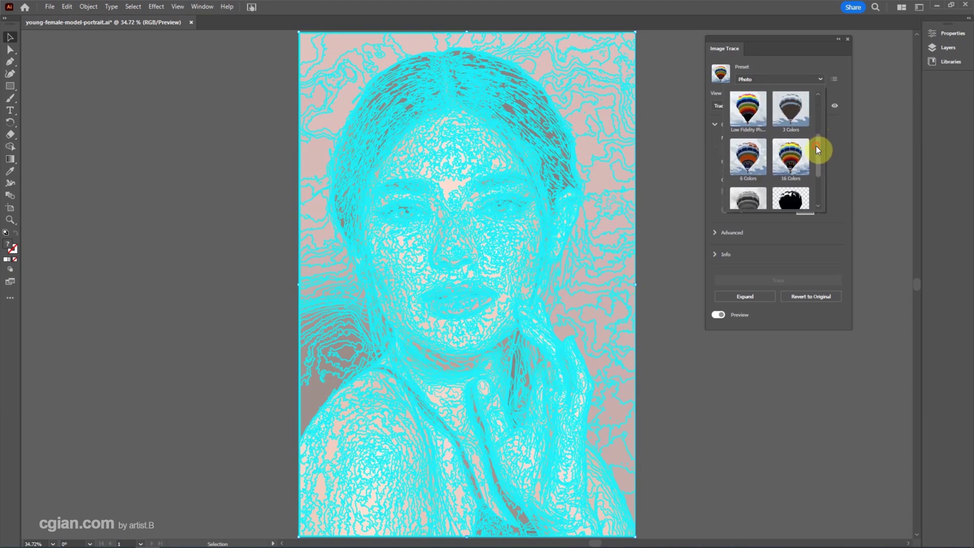
pyautogui.click(755, 154)
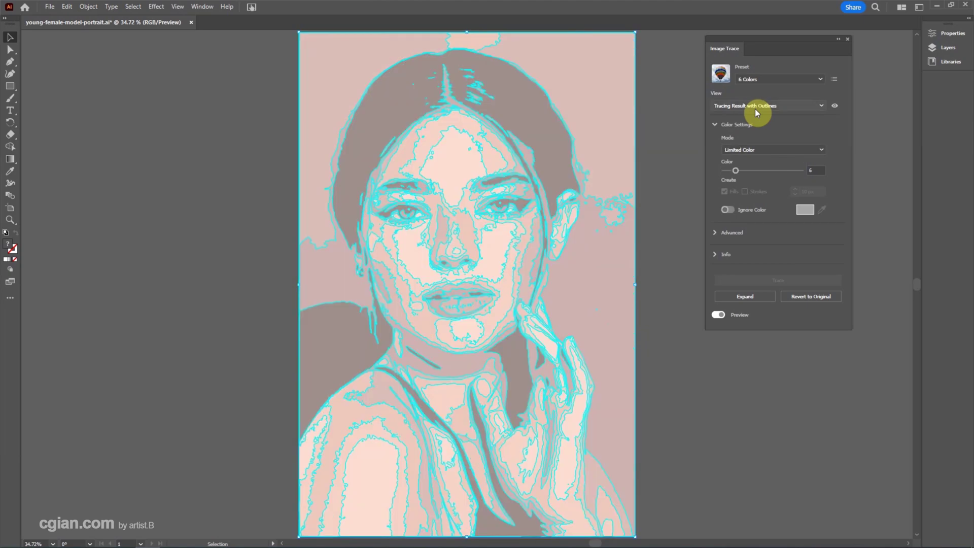
pyautogui.click(817, 170)
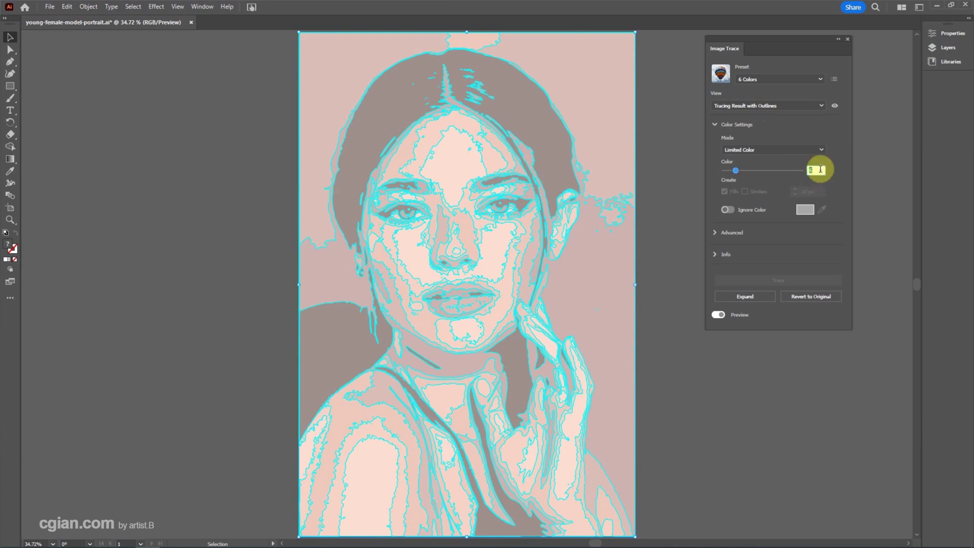
pyautogui.write('4')
pyautogui.press('Return')
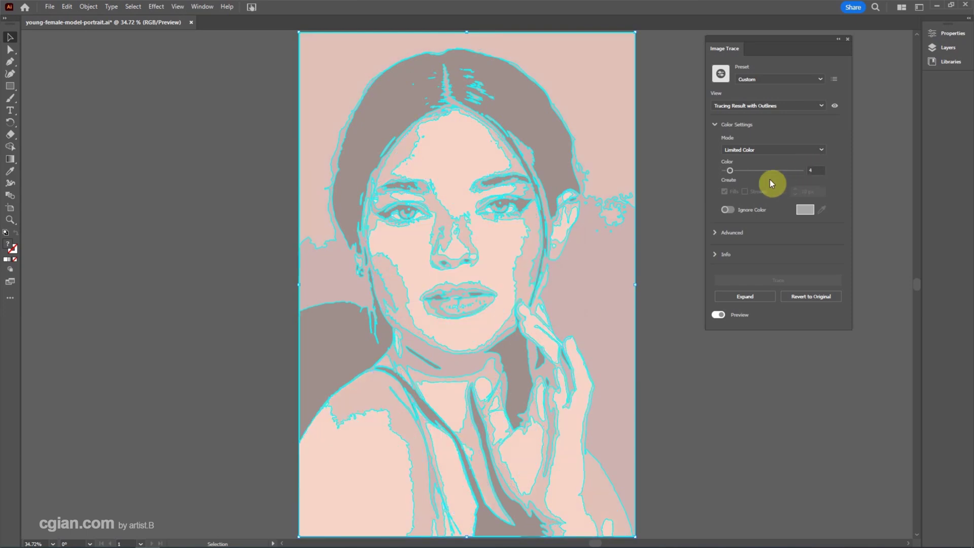
# Show Advanced and Info settings, turn on Simplify, and set Anchor Points to 70%.
pyautogui.click(715, 232)
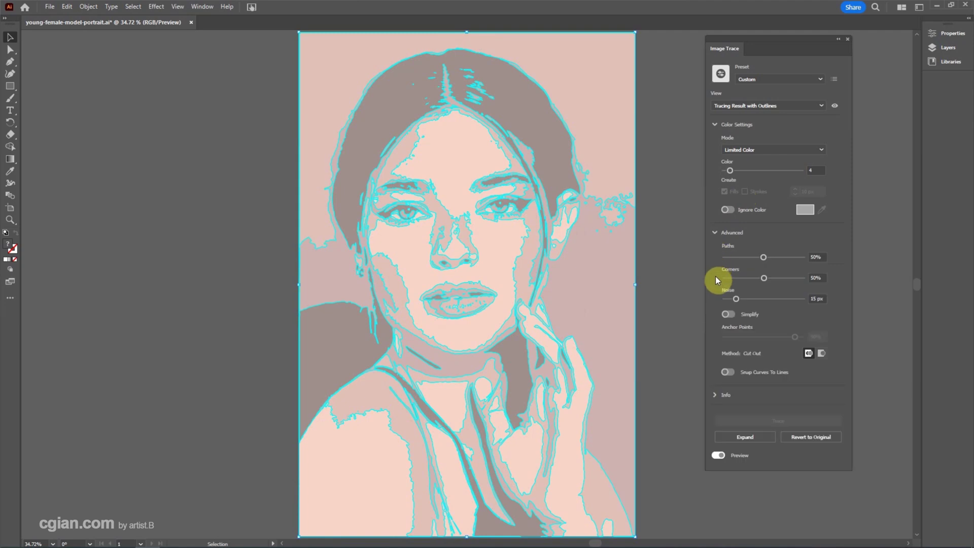
pyautogui.click(714, 395)
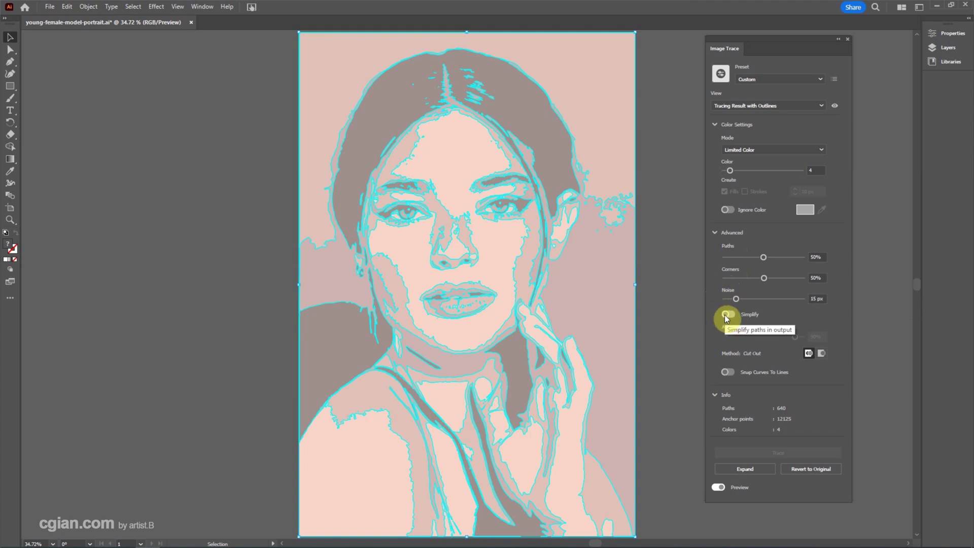
pyautogui.click(726, 315)
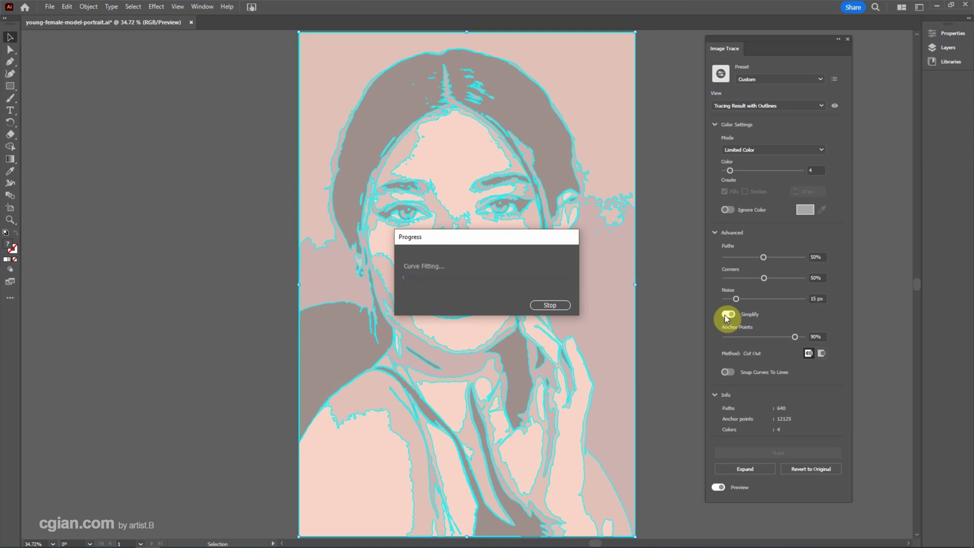
pyautogui.click(814, 337)
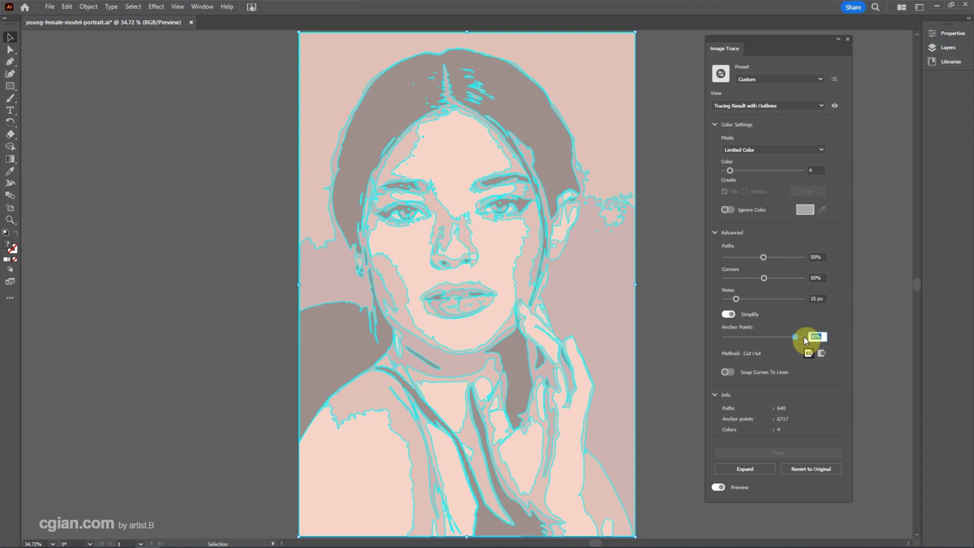
pyautogui.write('70')
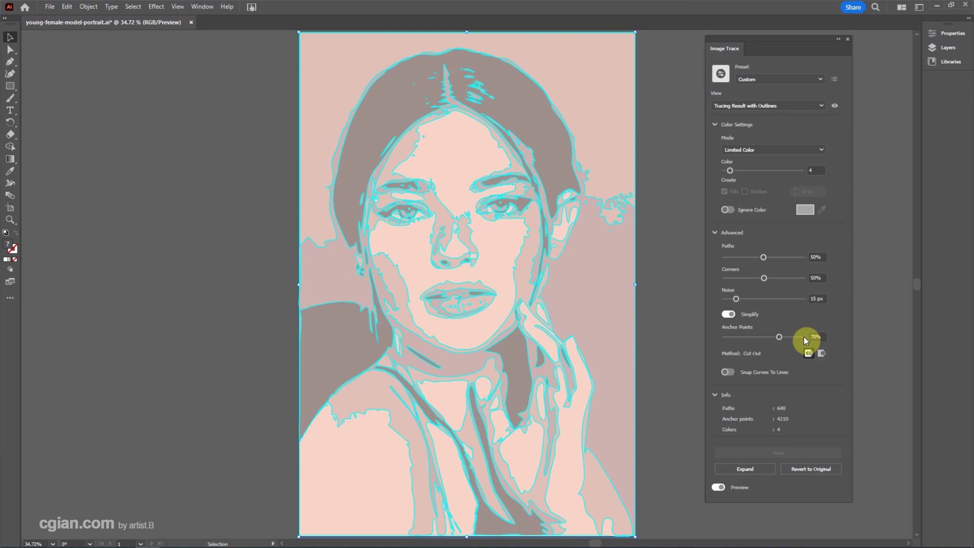
# Expand the trace into vector paths, deselect, and direct-select the face's skin shape.
pyautogui.click(741, 467)
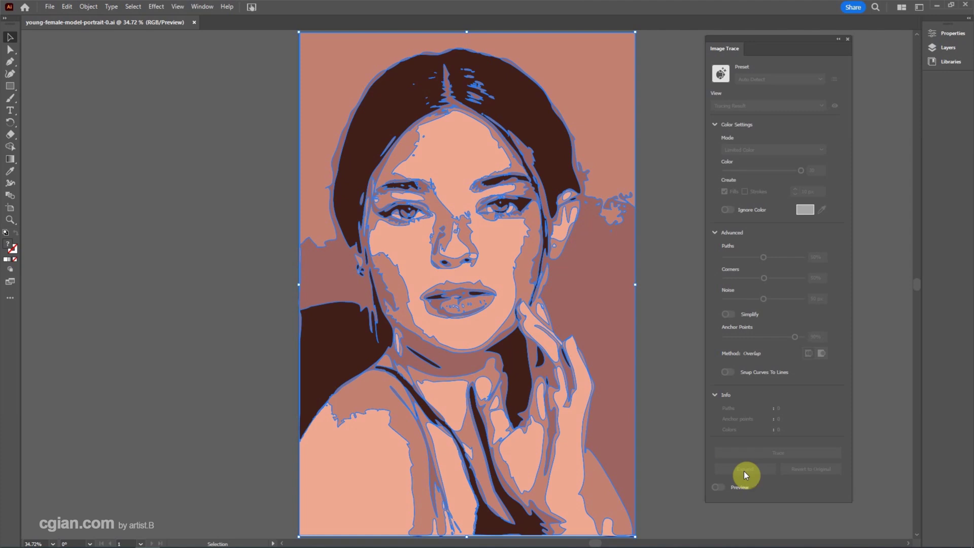
pyautogui.click(131, 187)
pyautogui.click(10, 49)
pyautogui.click(444, 153)
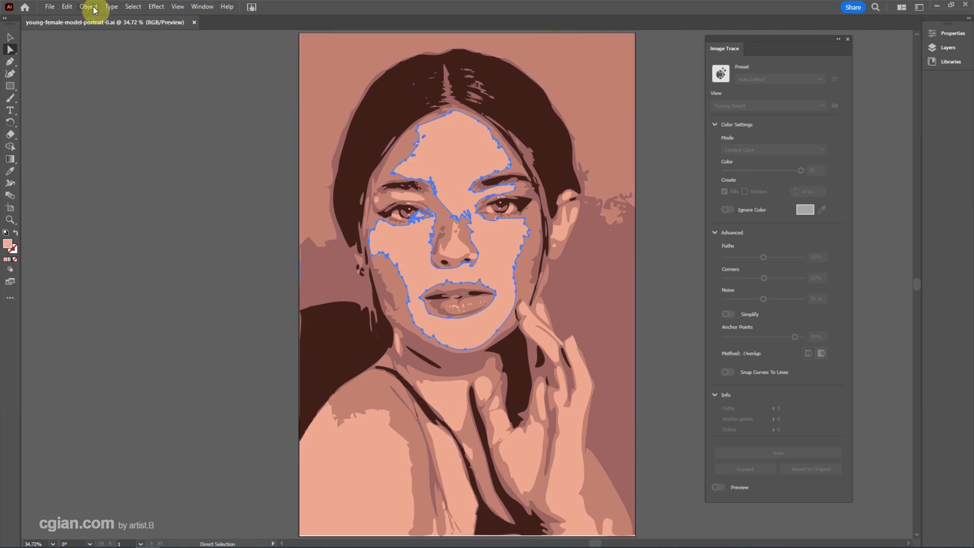
# Select all shapes with the same skin fill and recolour them to lighter peach FFD3C5.
pyautogui.click(132, 8)
pyautogui.moveTo(226, 103)
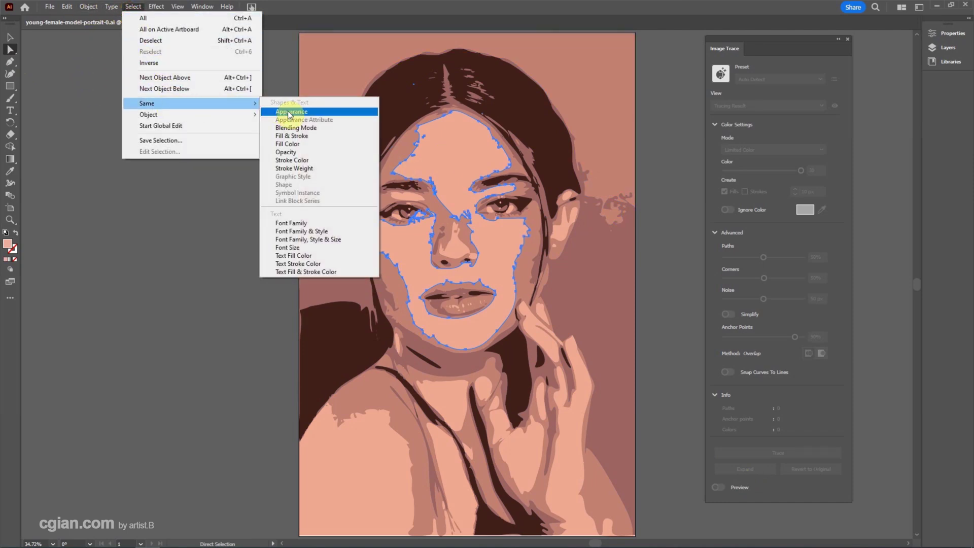
pyautogui.click(306, 137)
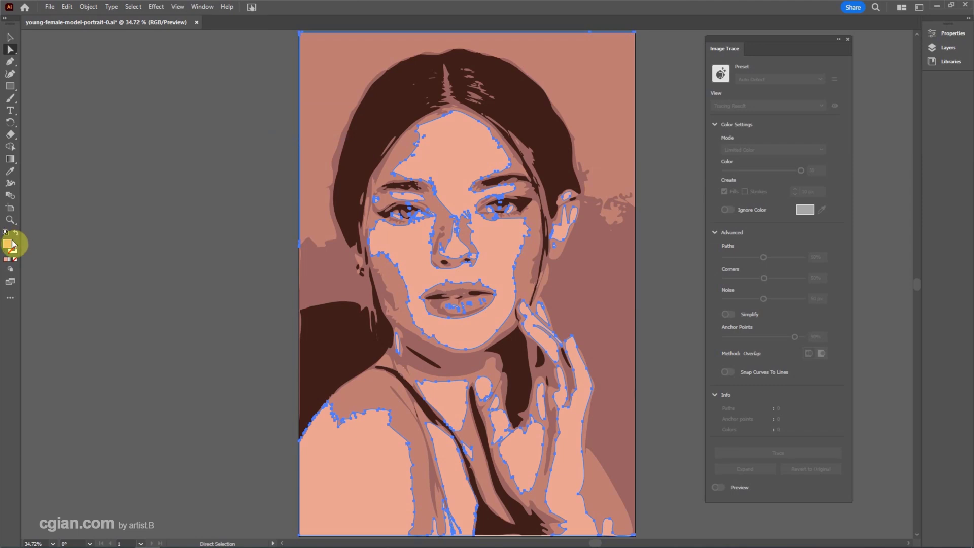
pyautogui.doubleClick(8, 245)
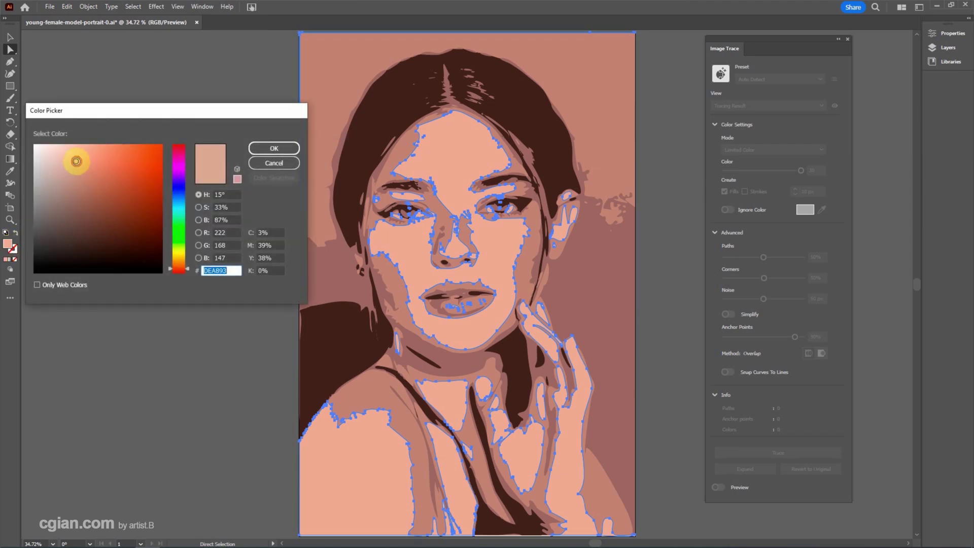
pyautogui.moveTo(76, 161); pyautogui.dragTo(64, 144)
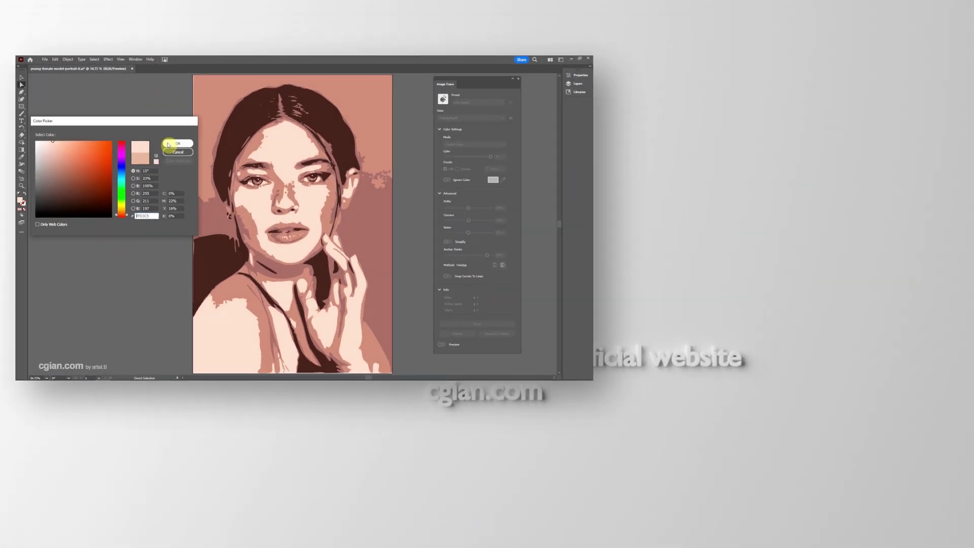
pyautogui.click(168, 145)
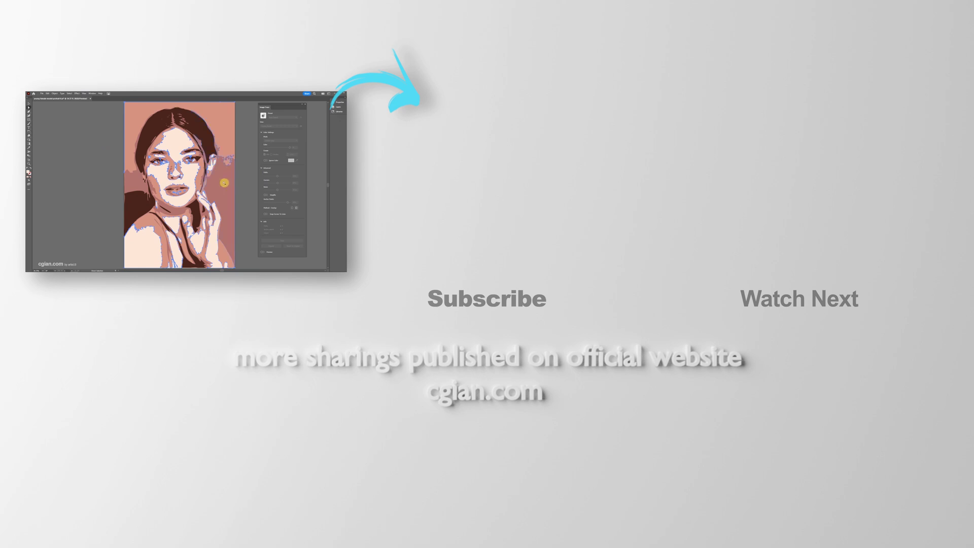